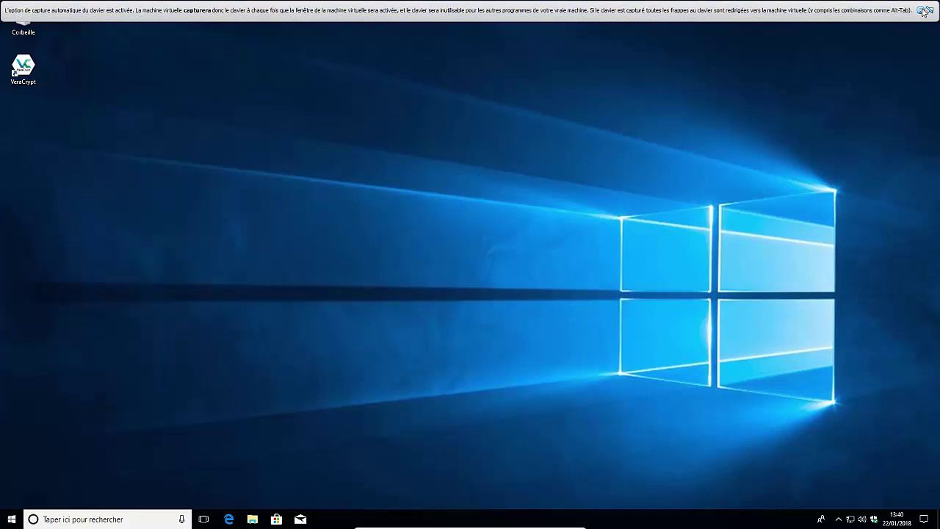
Step: Dismiss the keyboard-capture notice and start the "Réinitialiser ce PC" procedure from Windows' recovery settings
left_click(923, 11)
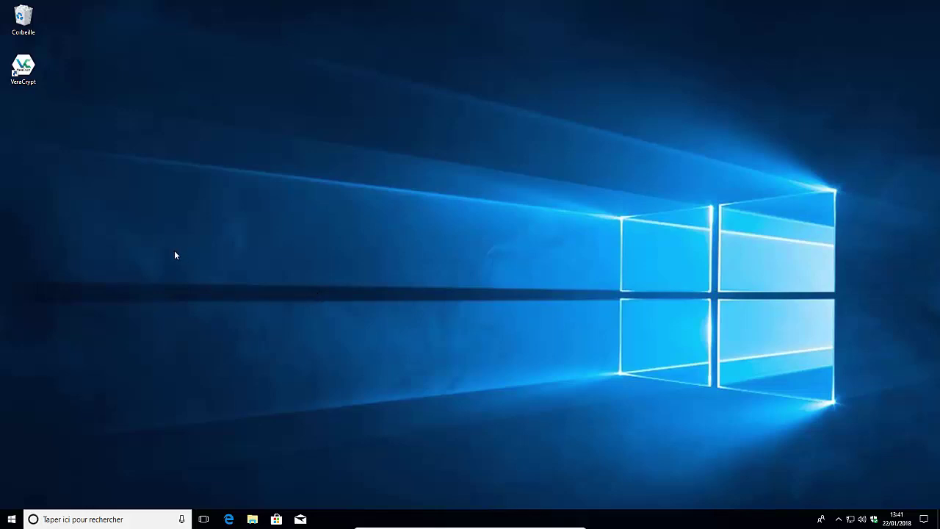
left_click(11, 519)
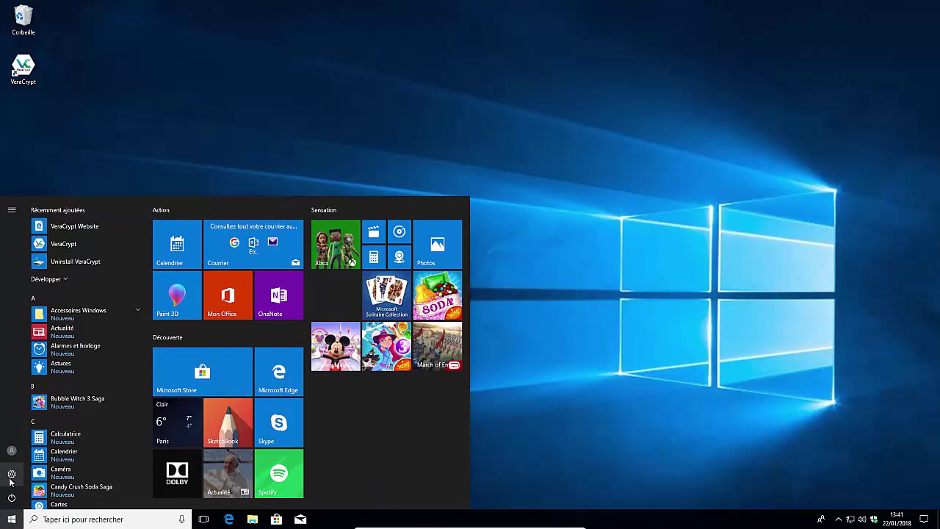
left_click(11, 476)
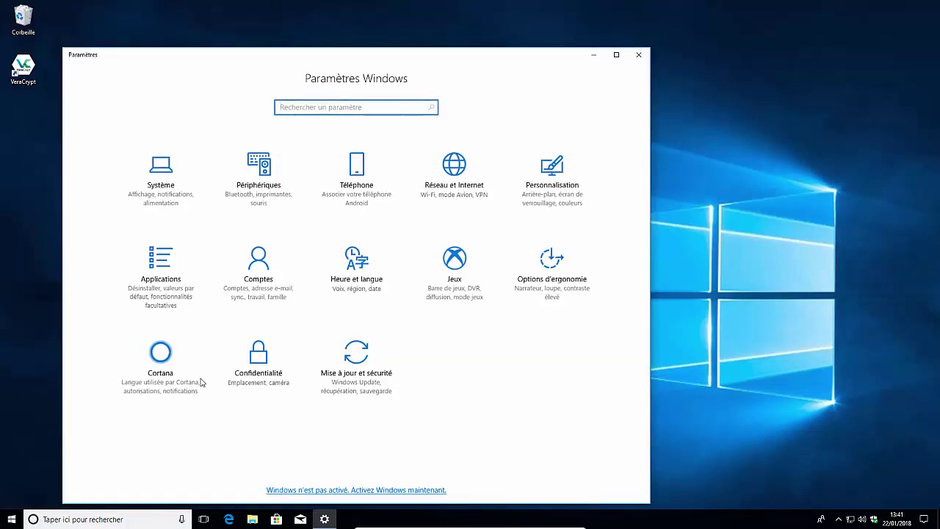
left_click(369, 372)
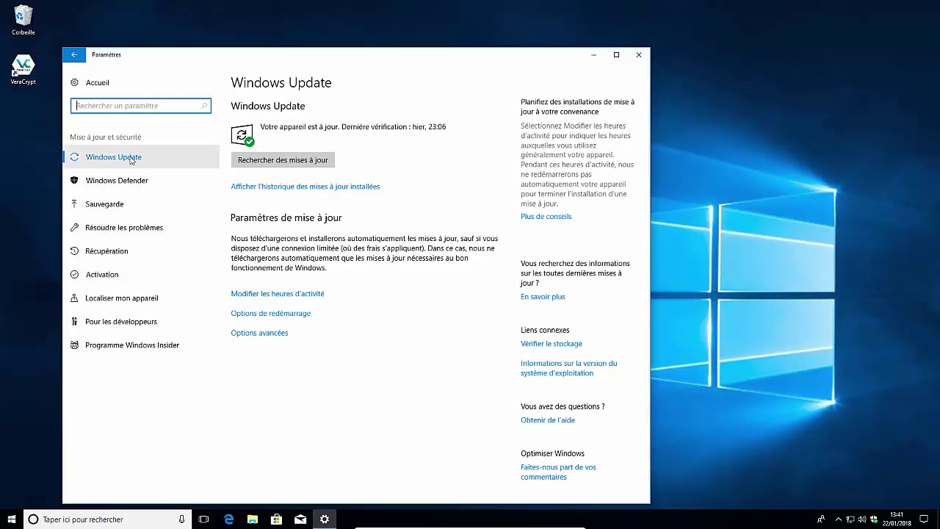
left_click(139, 256)
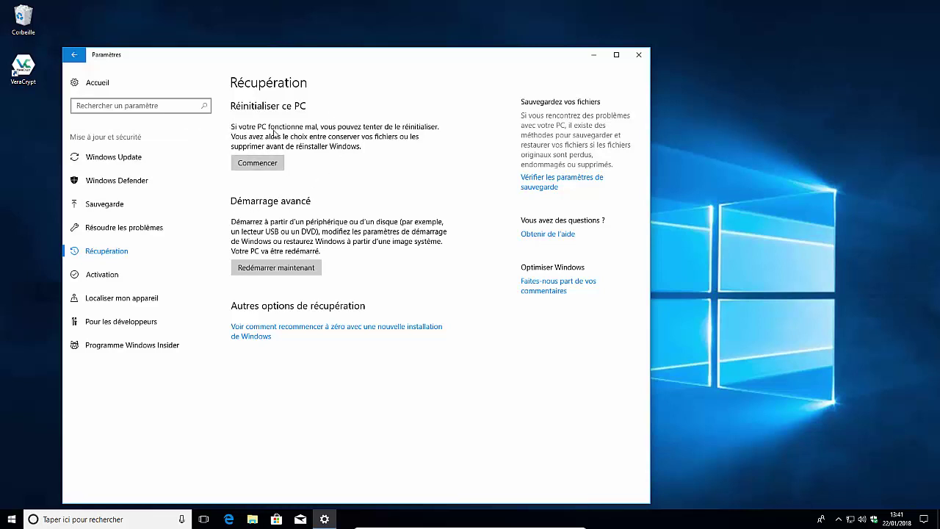
left_click(279, 164)
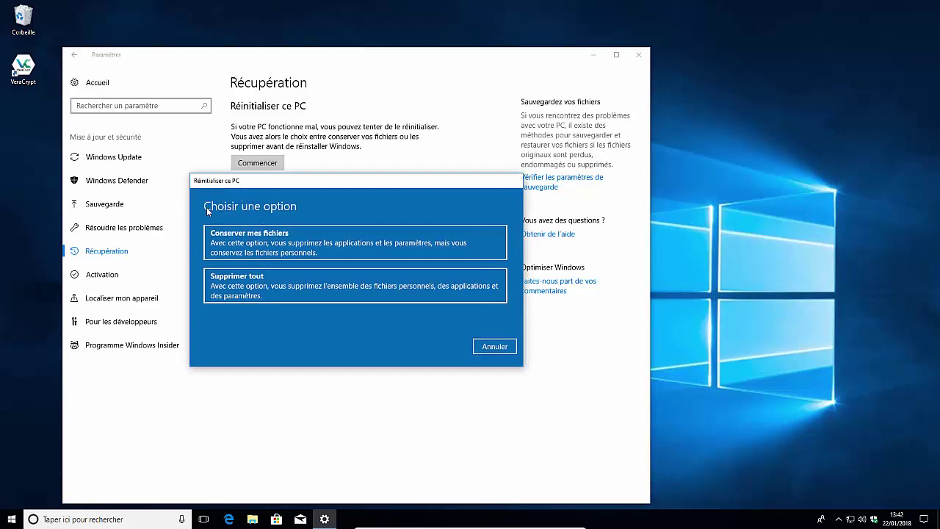
Step: Reset the PC with "Supprimer tout" and "Supprimer les fichiers et nettoyer le lecteur", confirming the reset
left_click(239, 245)
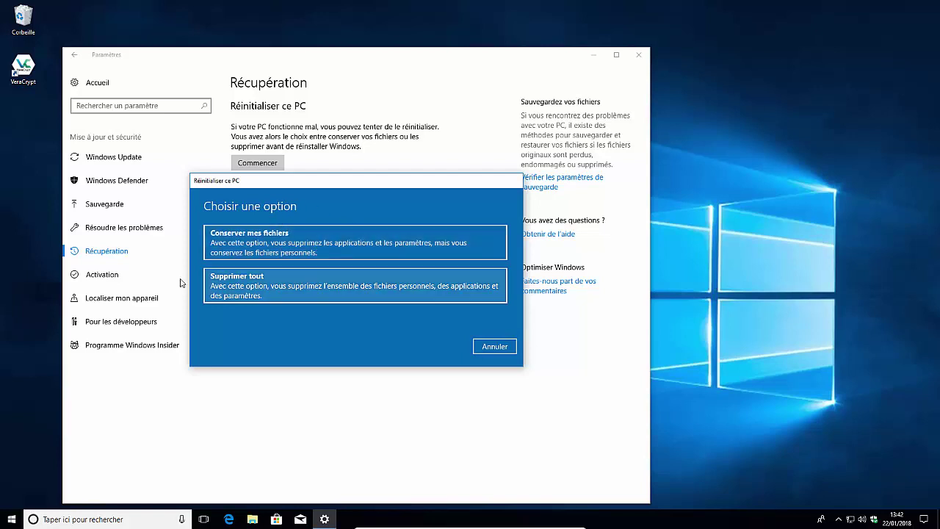
left_click(235, 279)
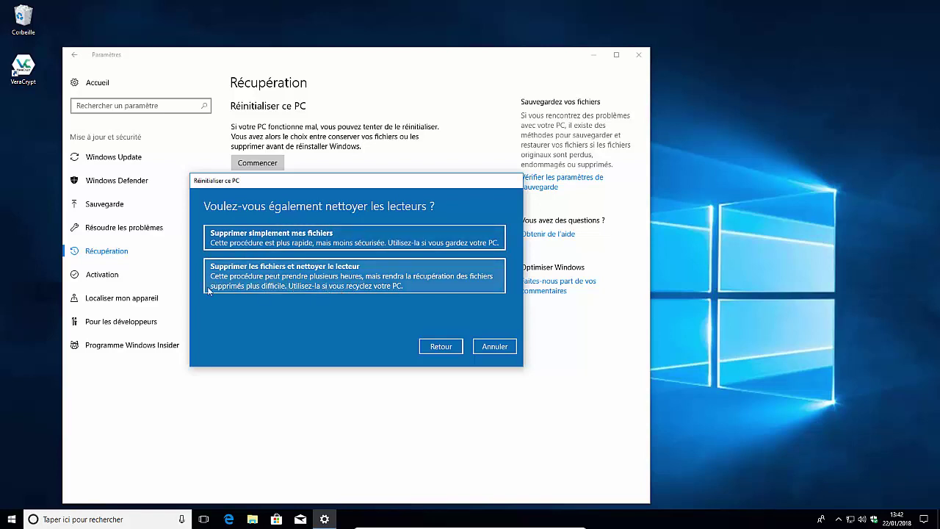
left_click(266, 283)
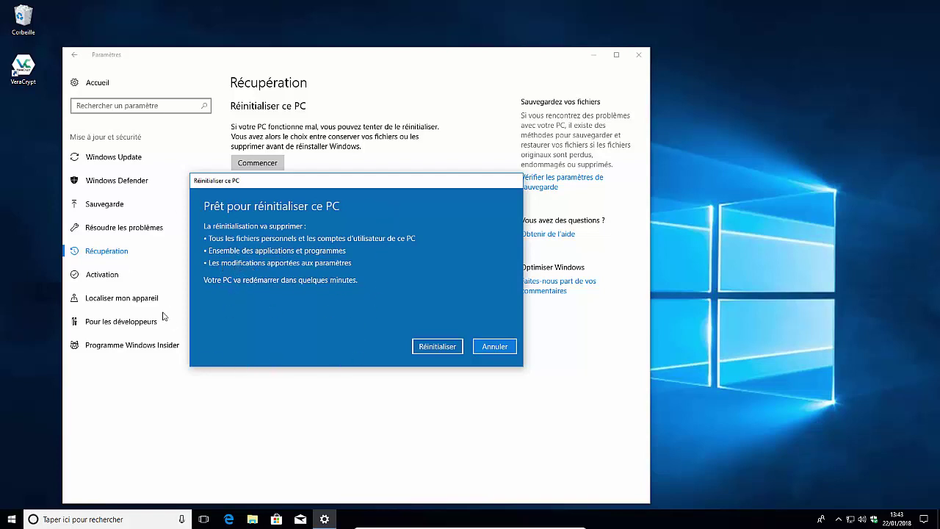
left_click(433, 349)
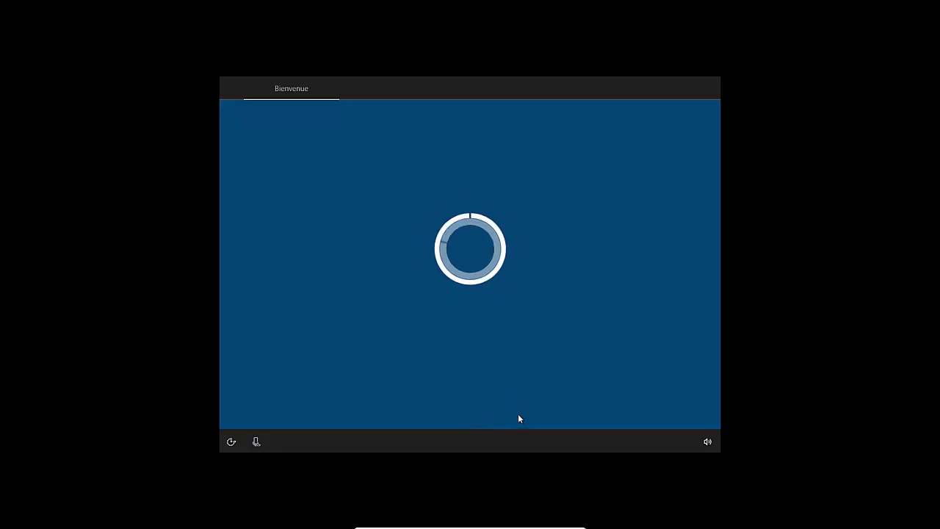
Step: Set the region to France and the keyboard layout to Français, without adding a second layout
left_click(257, 443)
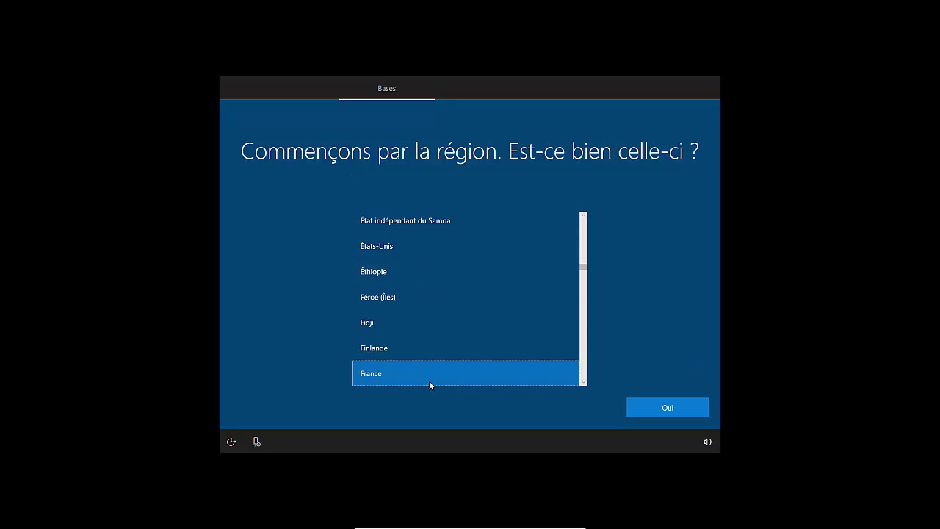
left_click(668, 406)
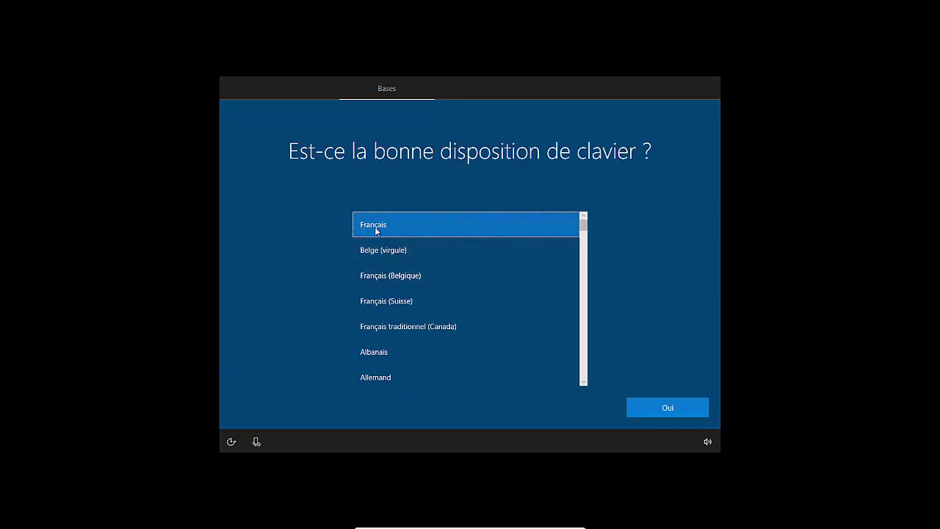
left_click(688, 415)
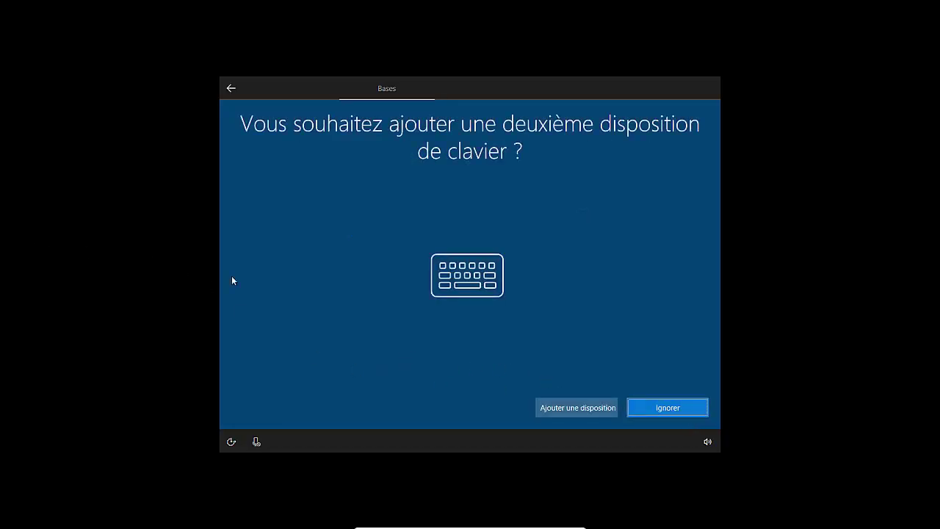
left_click(635, 405)
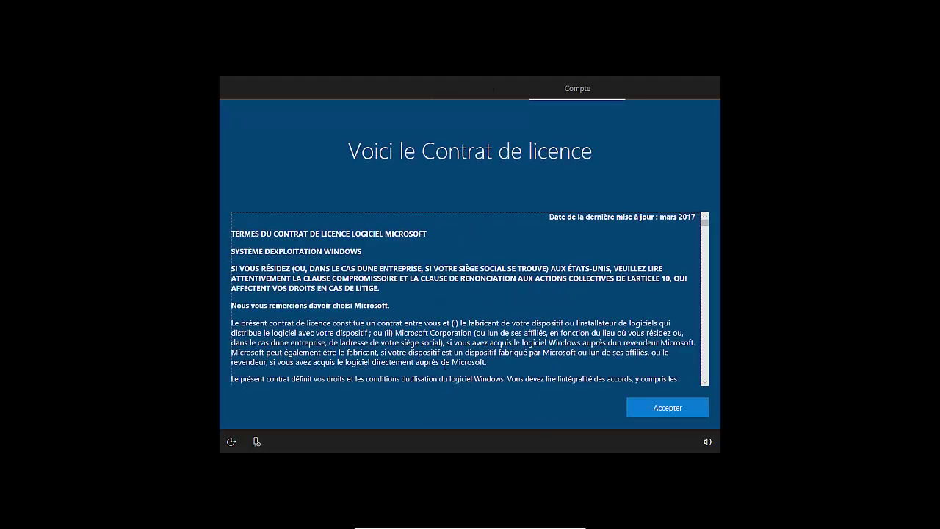
Step: Read through the Microsoft licence agreement and accept it
scroll(448, 230, "down", 2)
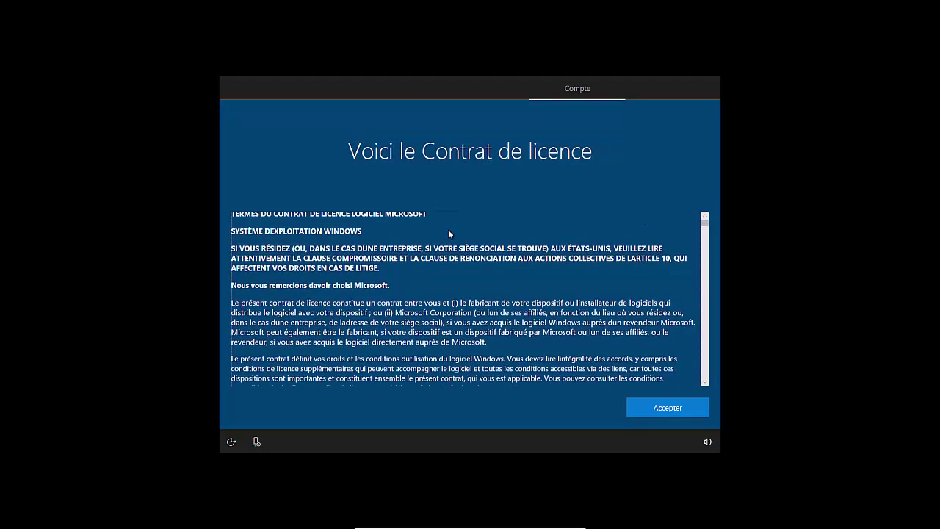
scroll(447, 230, "down", 6)
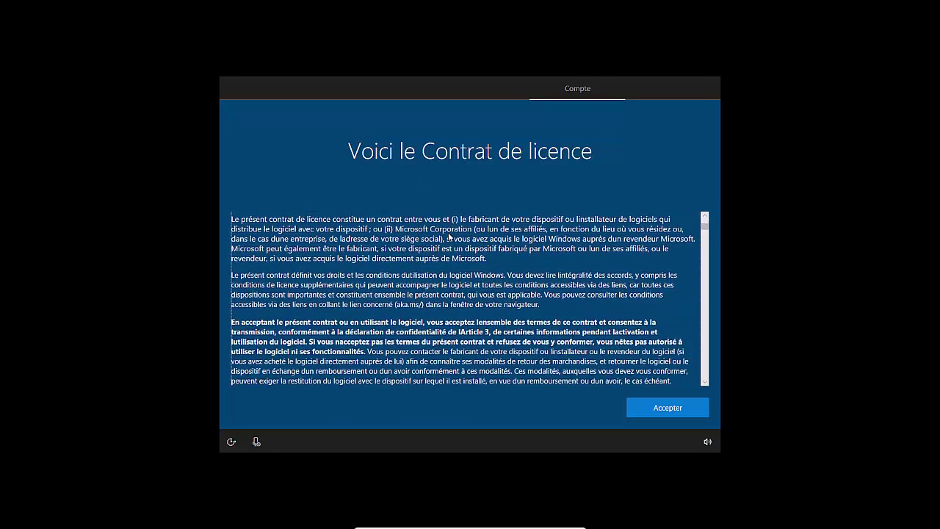
scroll(447, 235, "down", 2)
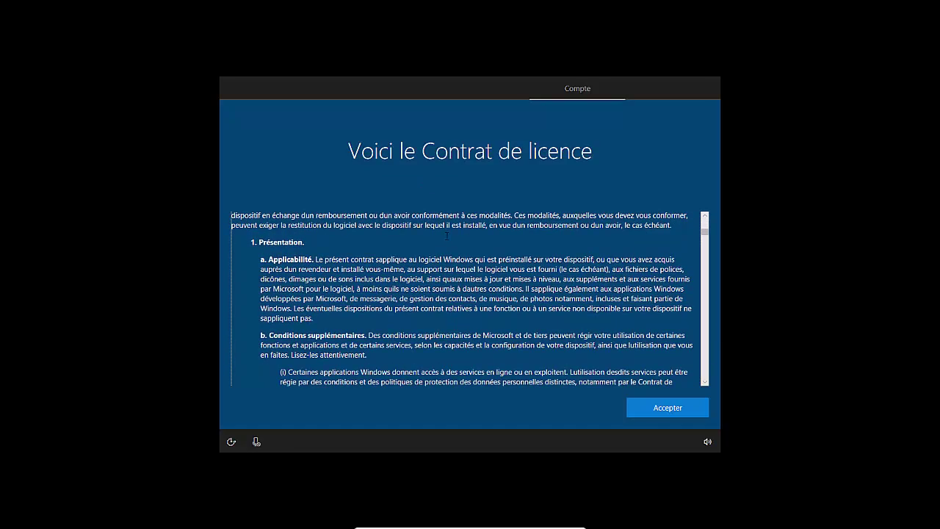
scroll(446, 235, "down", 2)
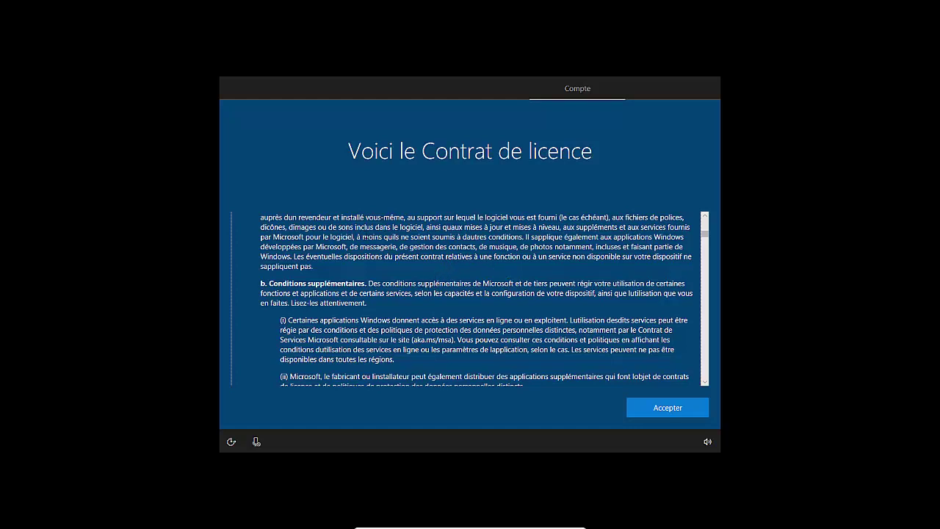
scroll(476, 299, "down", 2)
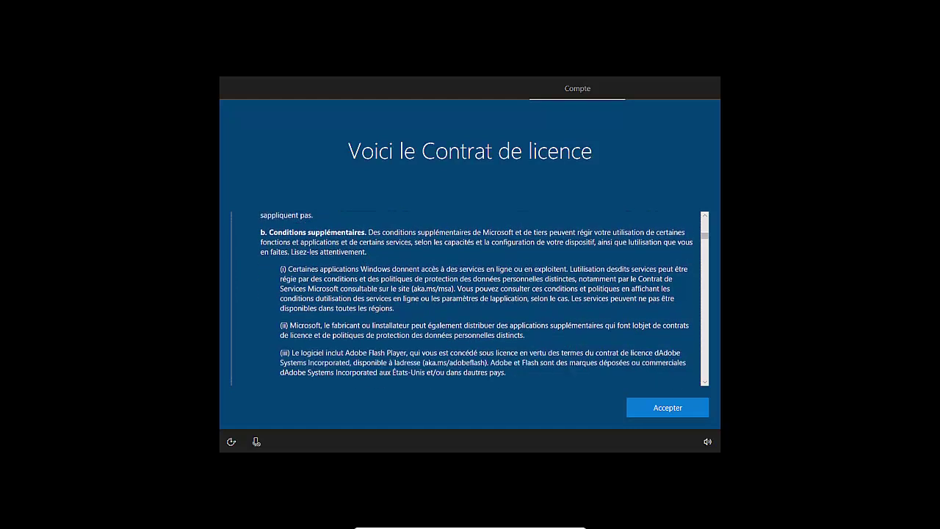
left_click(679, 413)
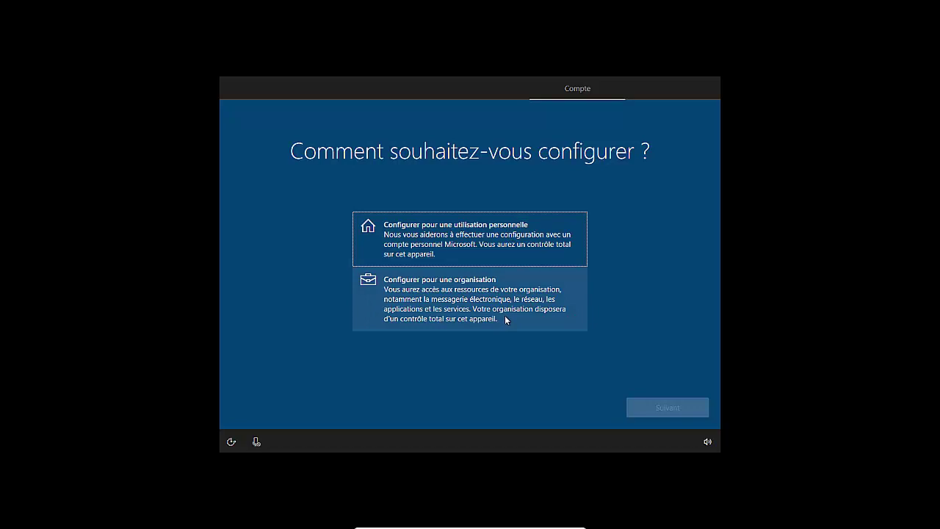
Step: Configure the device for personal use with an offline account, declining the Microsoft sign-in
left_click(450, 243)
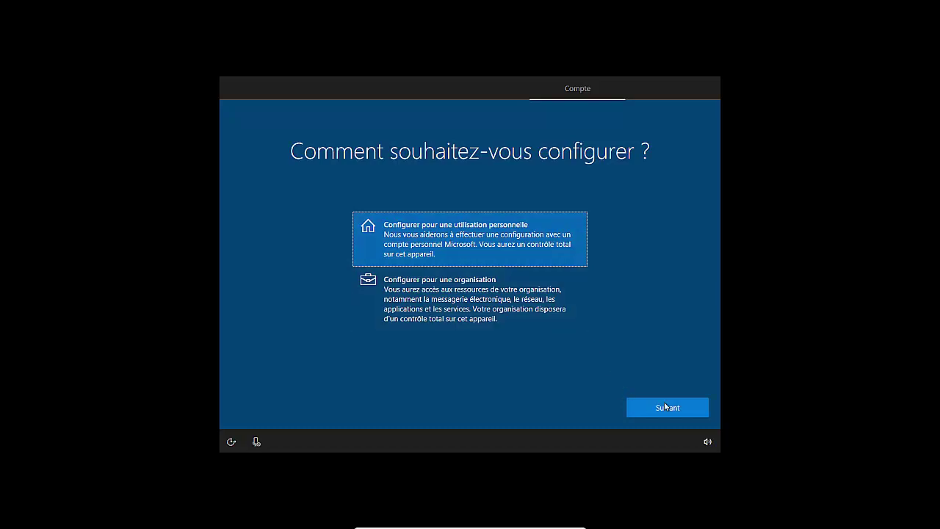
left_click(682, 406)
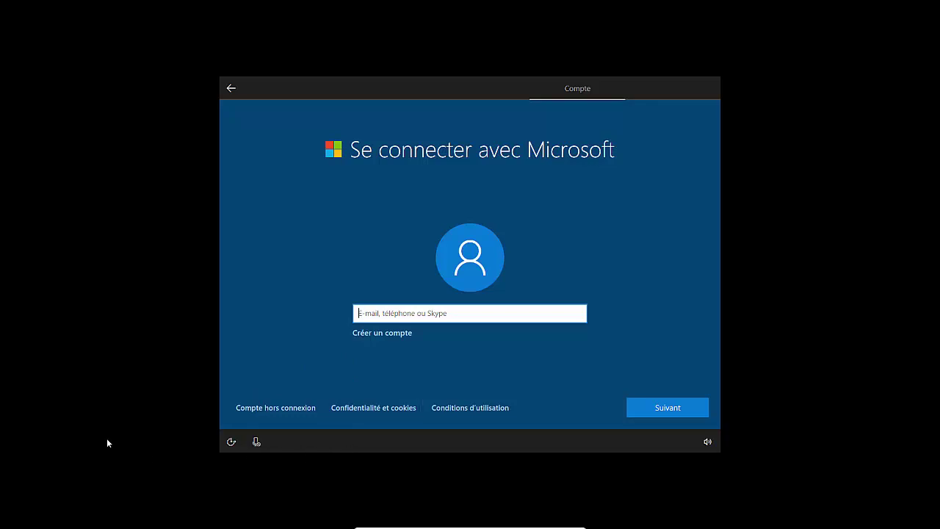
left_click(278, 415)
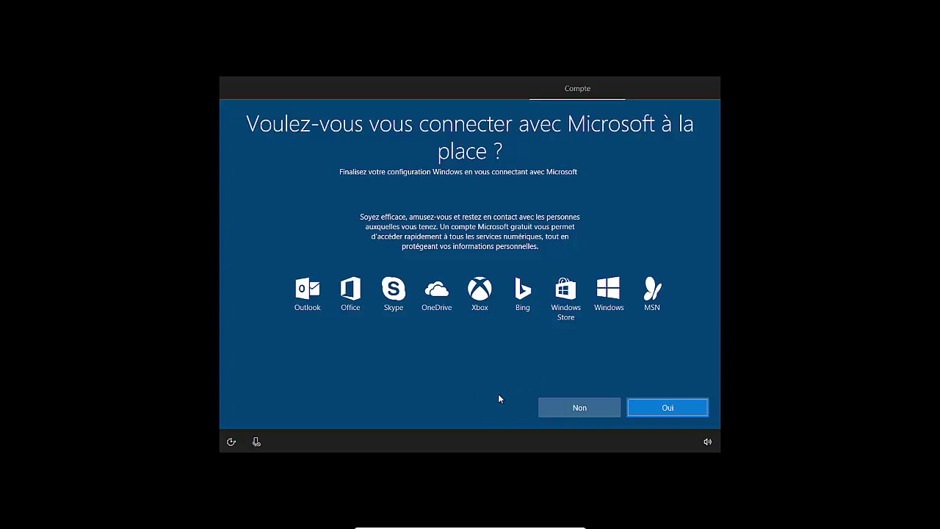
left_click(554, 405)
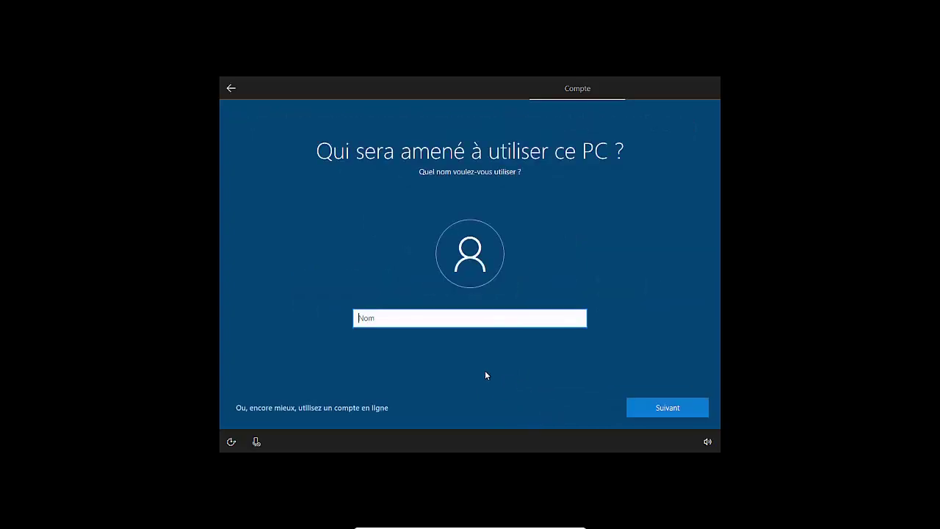
Step: Enter the local account's user name and continue with the password left blank
type("warball09")
left_click(669, 396)
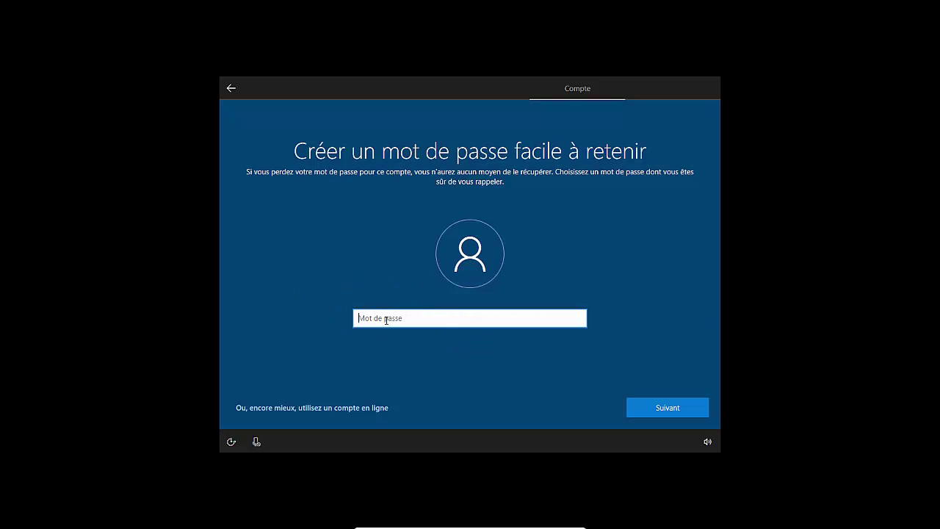
left_click(672, 410)
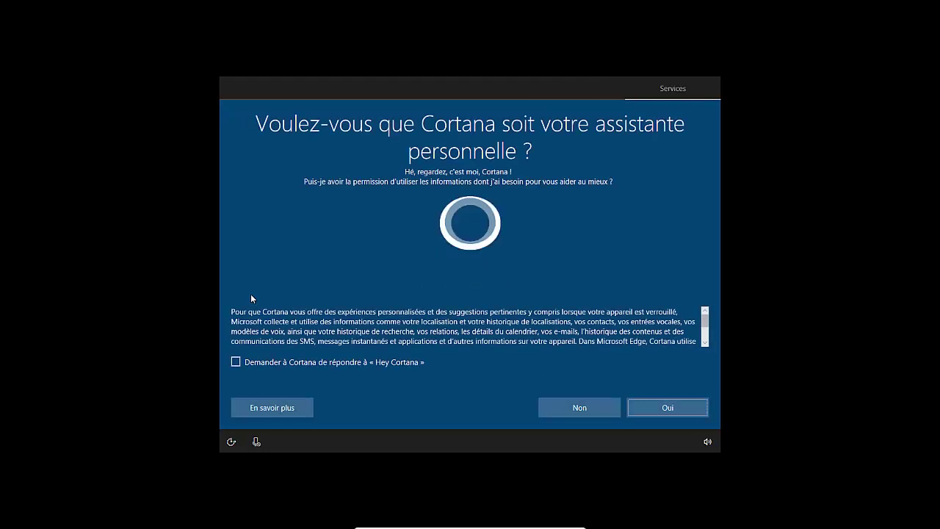
Step: Decline Cortana as personal assistant and turn off the Emplacement privacy setting
left_click(562, 408)
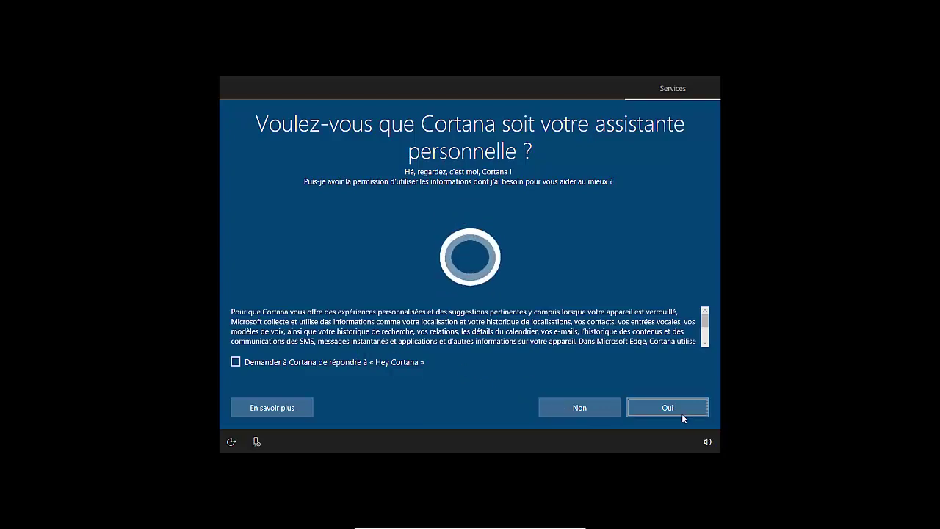
scroll(674, 342, "down", 1)
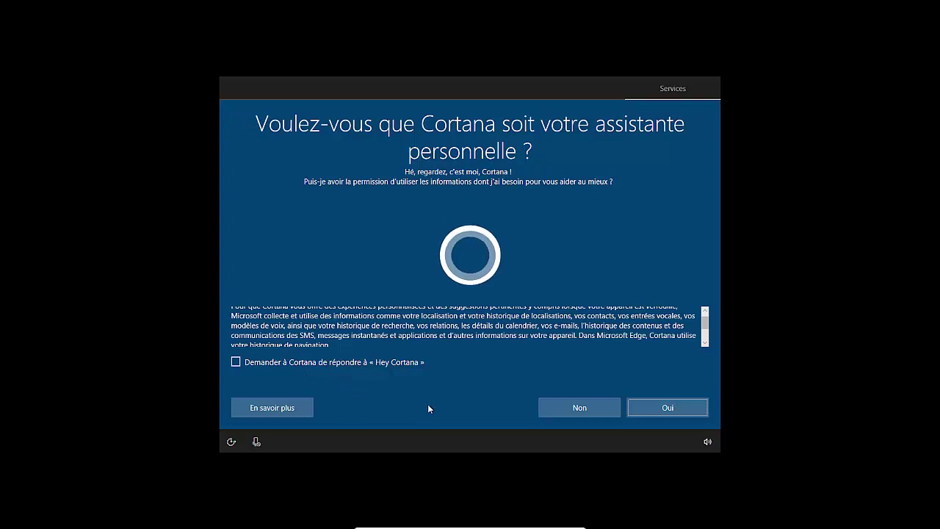
left_click(578, 409)
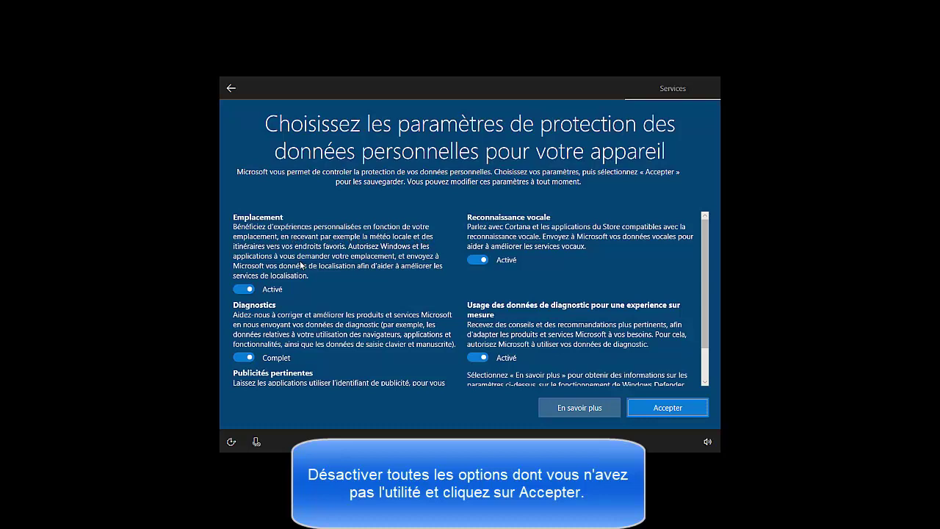
left_click(247, 291)
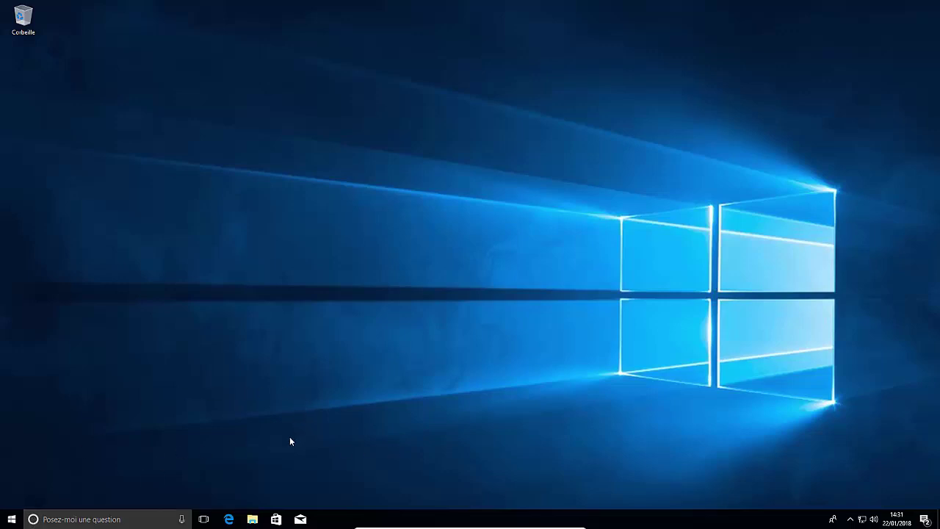
Step: Move the Windows Defender icon from the hidden icons to the visible notification area
left_click(850, 519)
left_click_drag(884, 523, 875, 520)
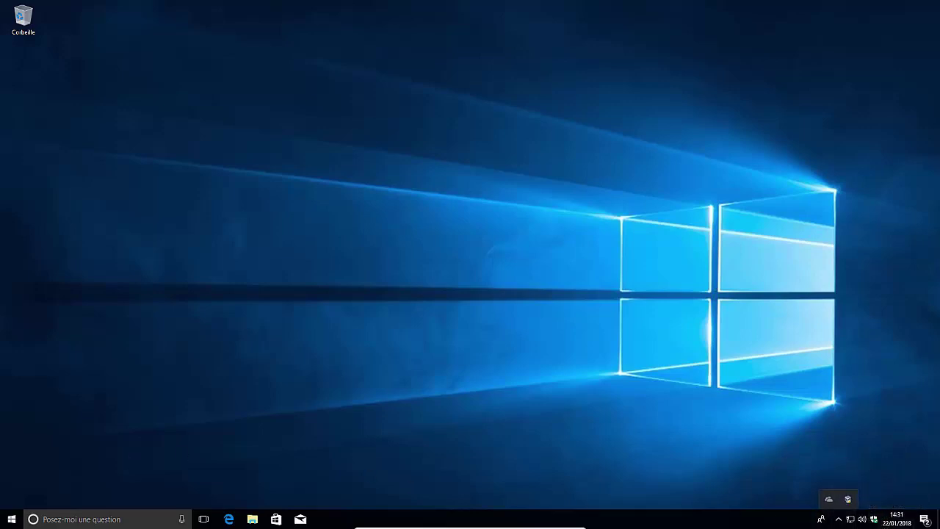
Step: Check for new updates in the Windows Update settings
left_click(5, 522)
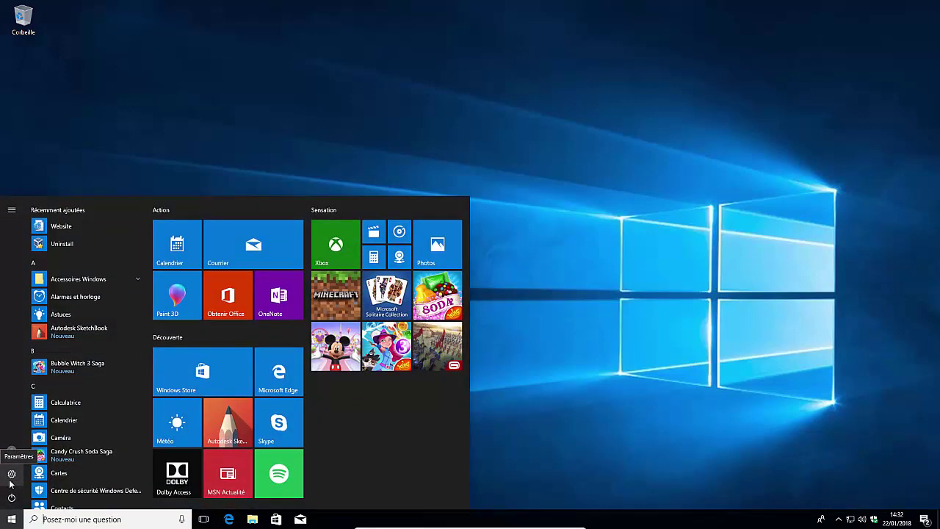
left_click(12, 475)
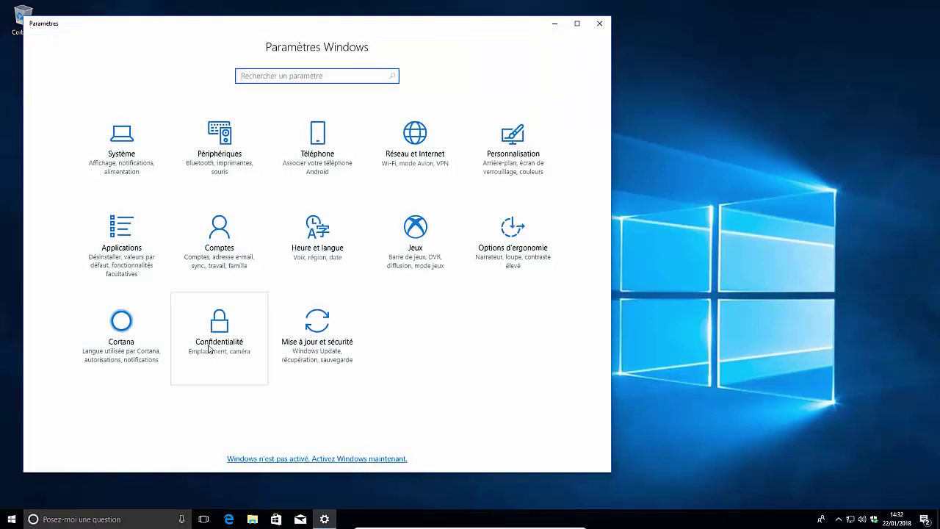
left_click(315, 328)
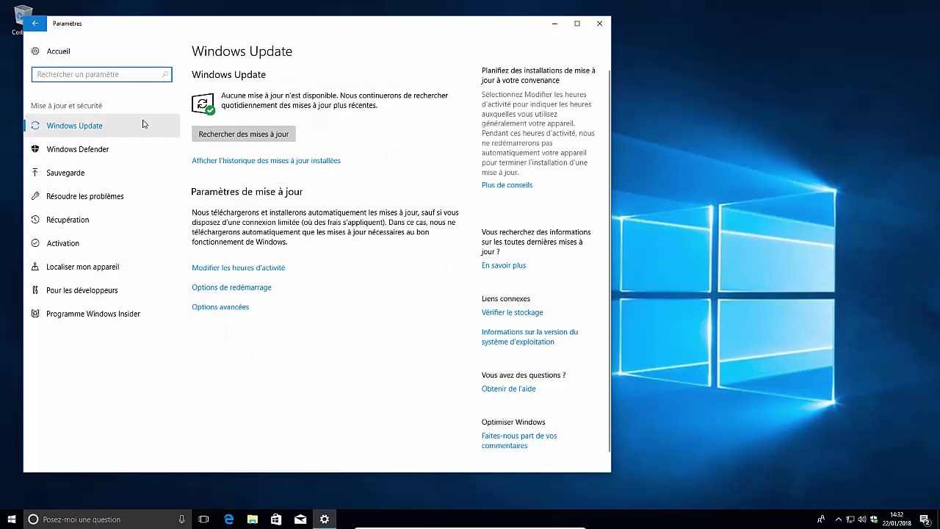
left_click(232, 139)
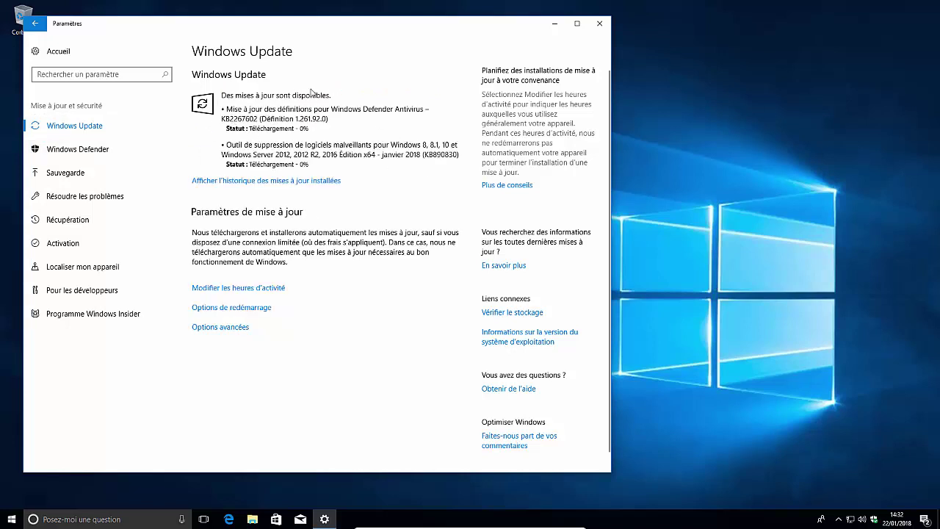
scroll(311, 168, "down", 1)
scroll(311, 174, "up", 1)
left_click(11, 521)
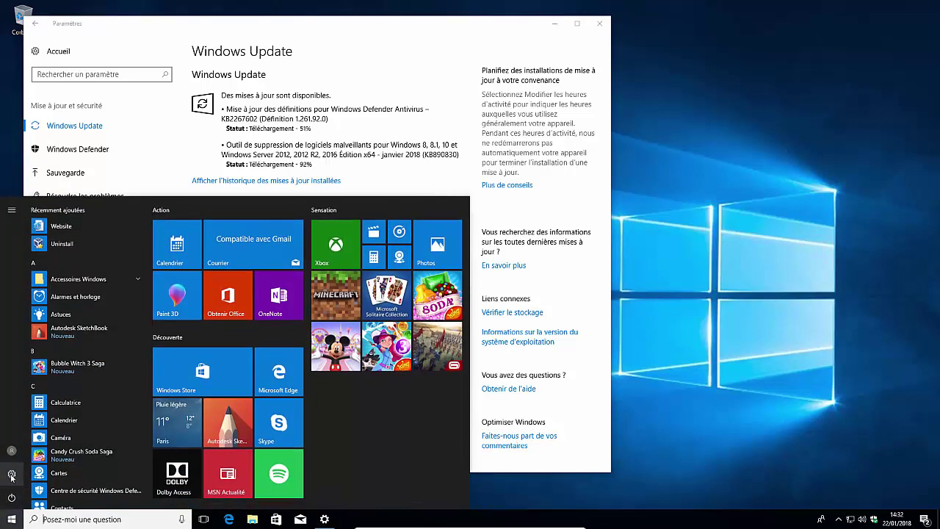
left_click(576, 440)
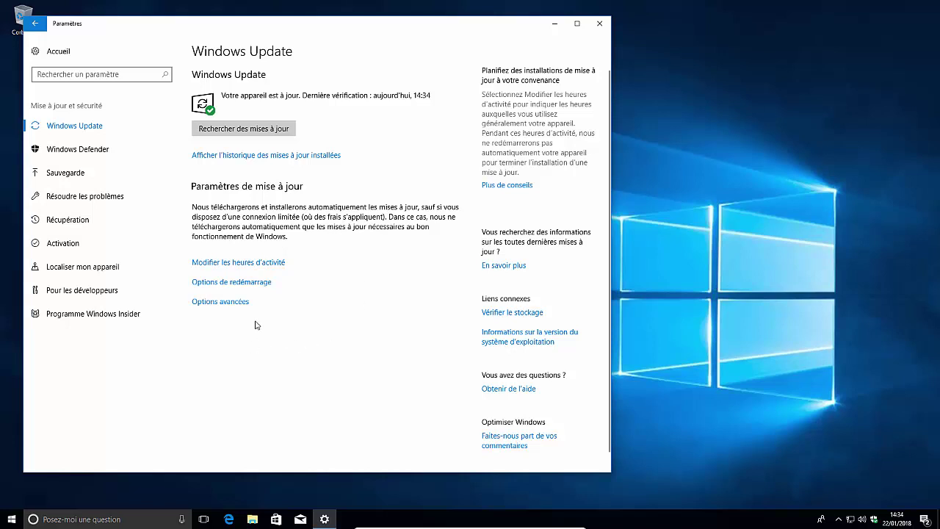
Step: View the Windows activation page and its product key entry window without entering a key, and close Settings
left_click(211, 284)
left_click(35, 24)
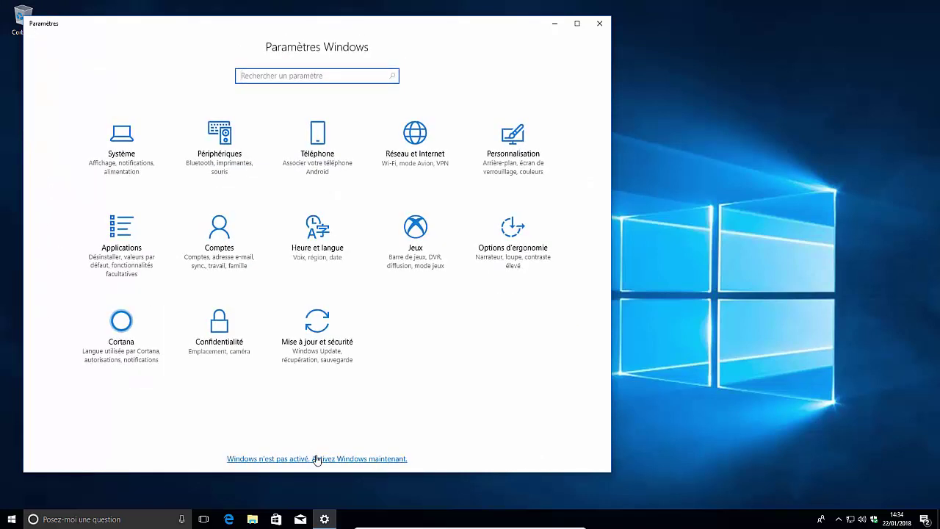
left_click(316, 459)
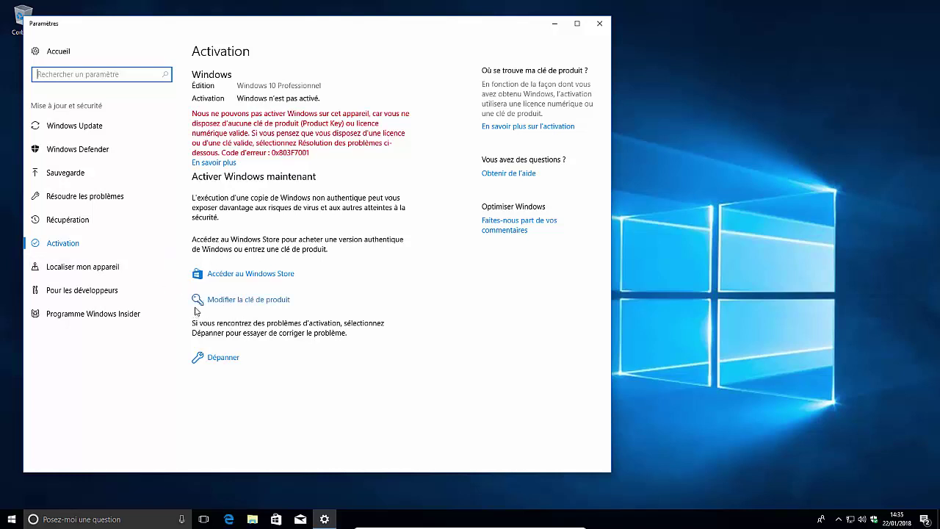
left_click(232, 304)
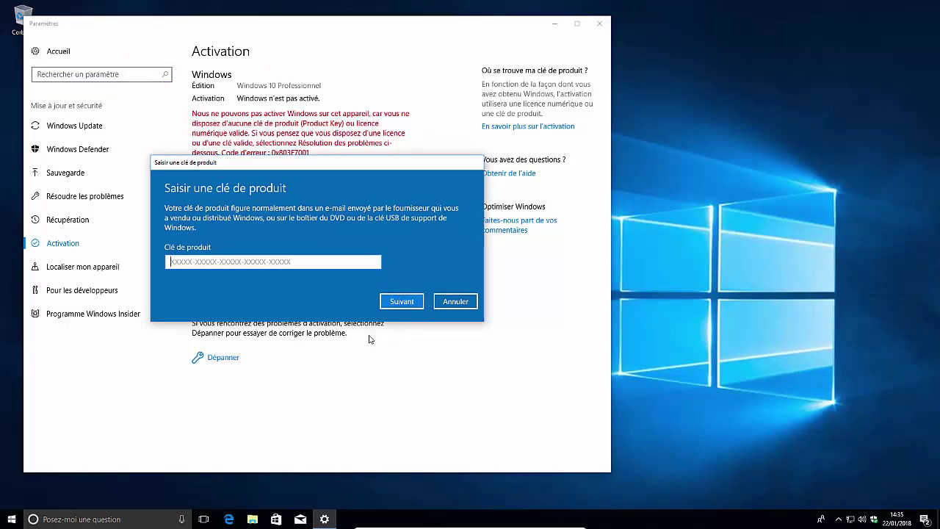
left_click(440, 302)
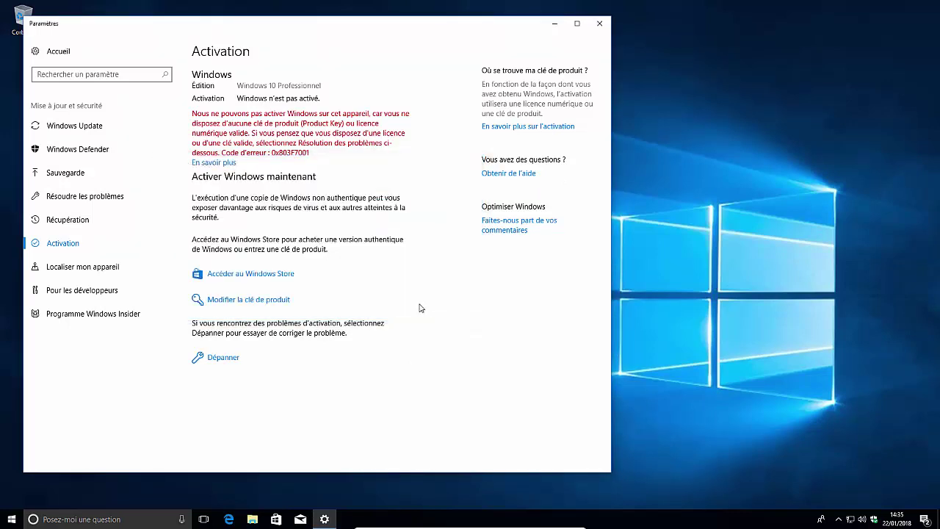
left_click(600, 24)
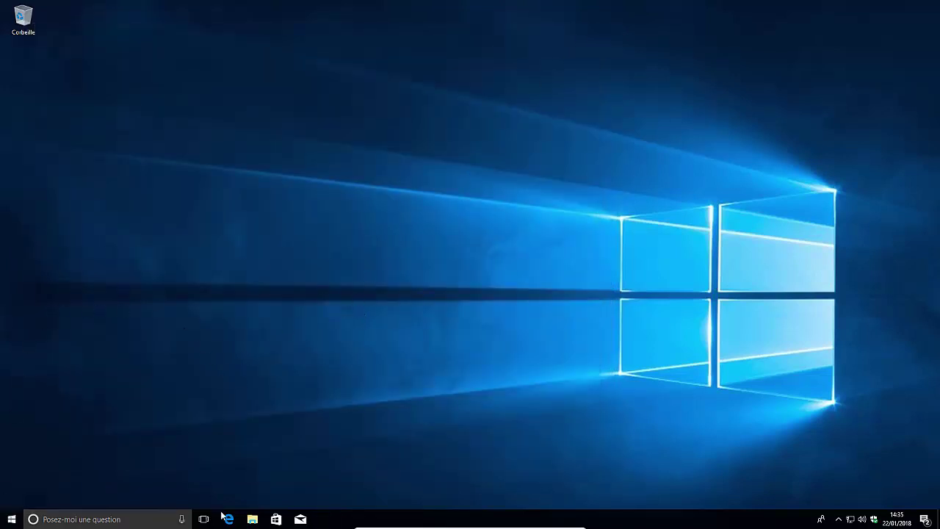
Step: Open the properties of Disque local (C:) in File Explorer and launch Disk Cleanup for that drive
left_click(250, 517)
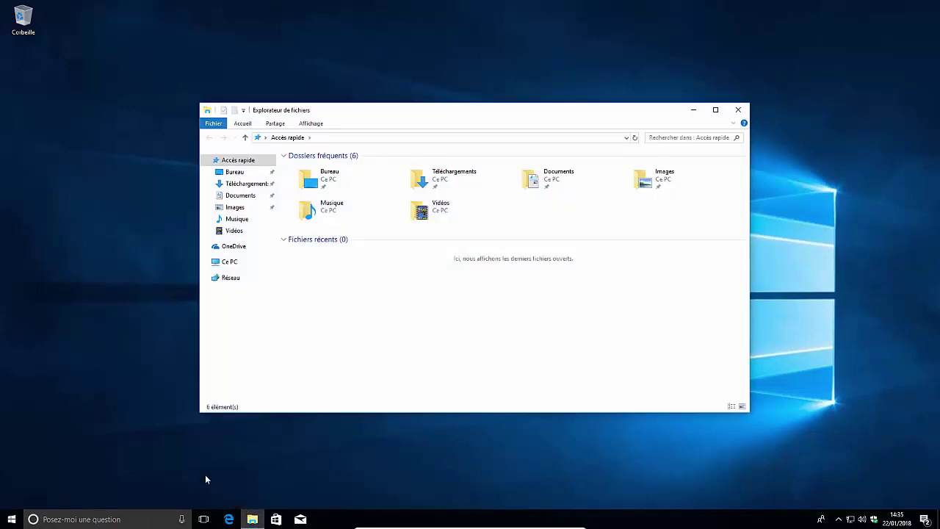
left_click(228, 263)
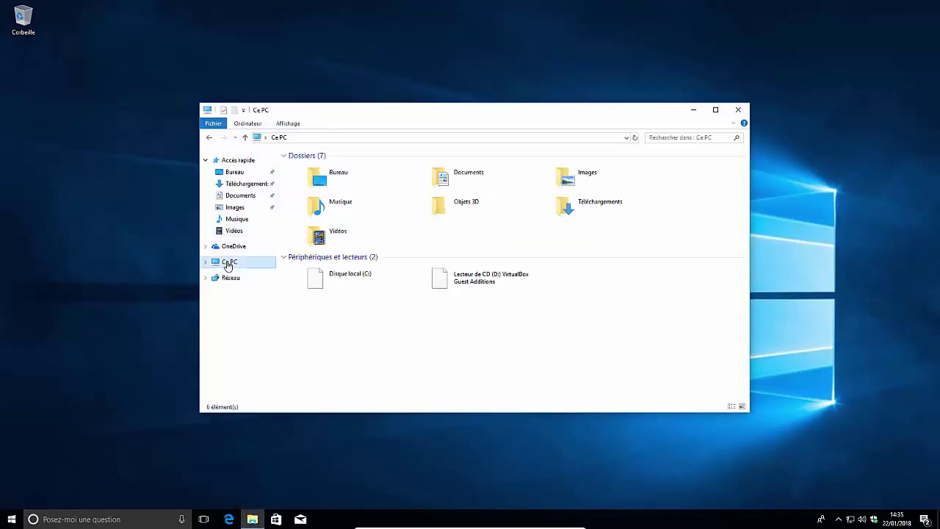
right_click(383, 282)
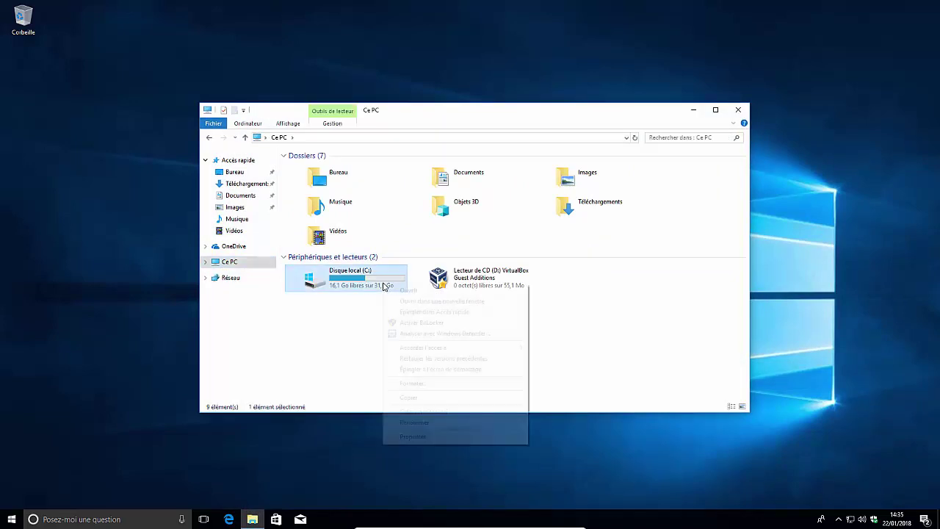
left_click(446, 436)
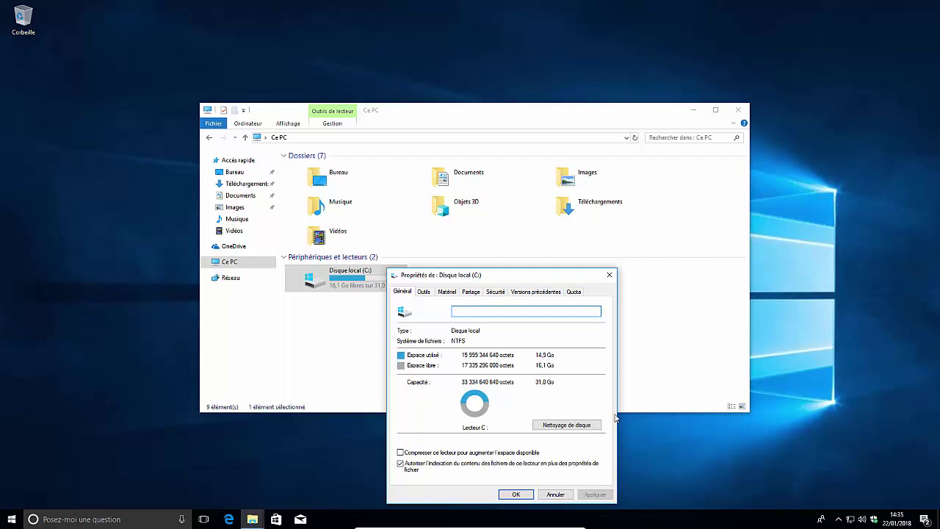
left_click(585, 425)
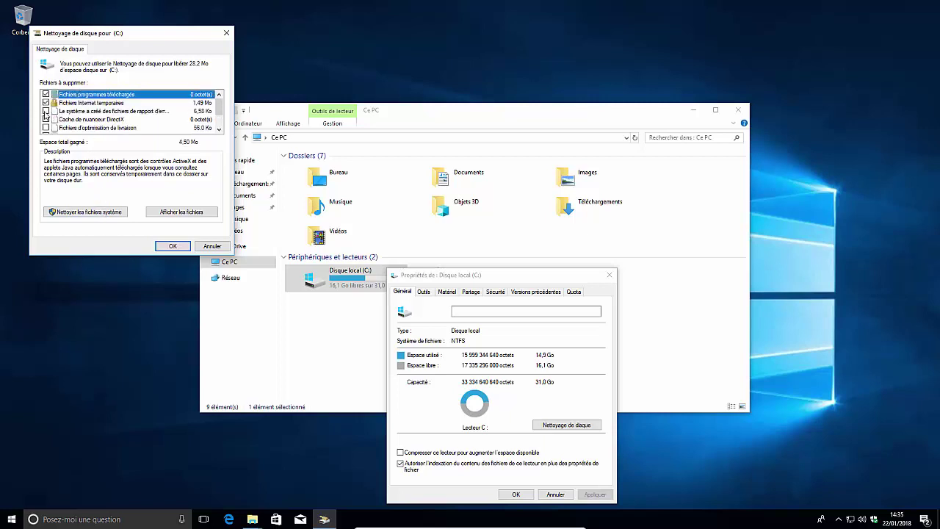
Step: Tick all remaining file categories for deletion, including the DirectX shader cache, delivery optimization files, Corbeille and Fichiers temporaires
left_click(45, 119)
scroll(46, 129, "down", 1)
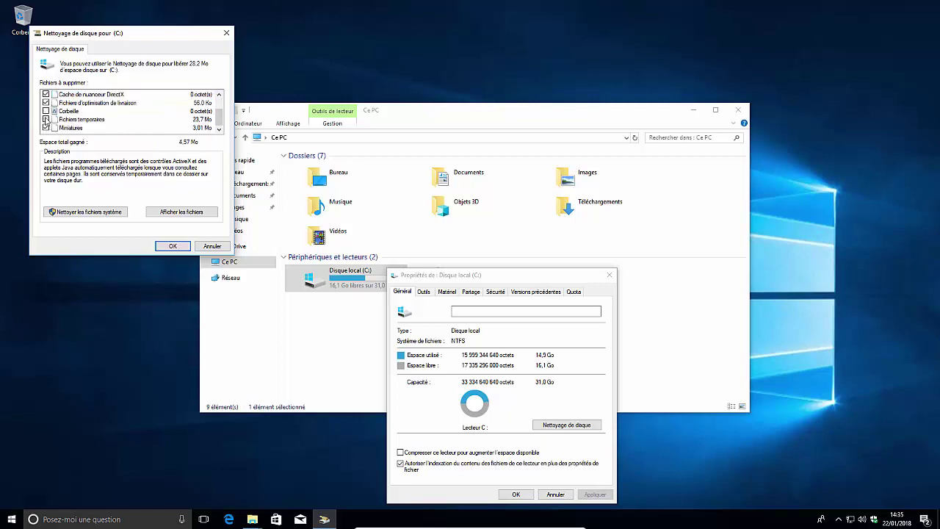
left_click(46, 119)
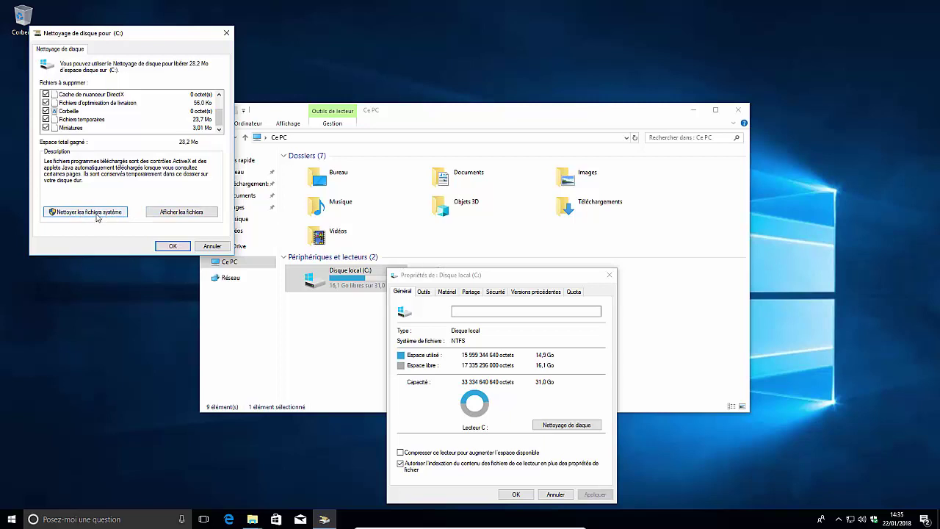
Step: Extend the cleanup to system files and tick Précédente(s) installation(s) de Windows, Corbeille and Fichiers temporaires for deletion
left_click(96, 213)
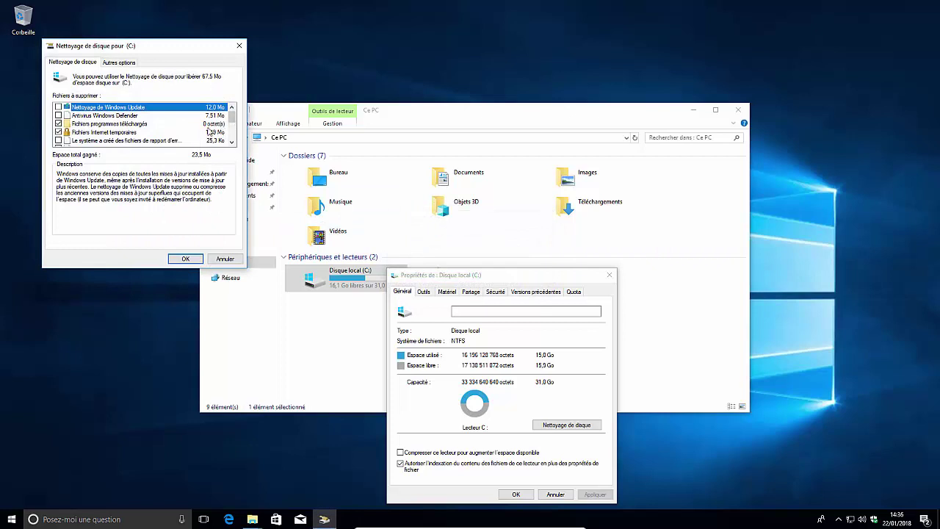
scroll(165, 131, "down", 3)
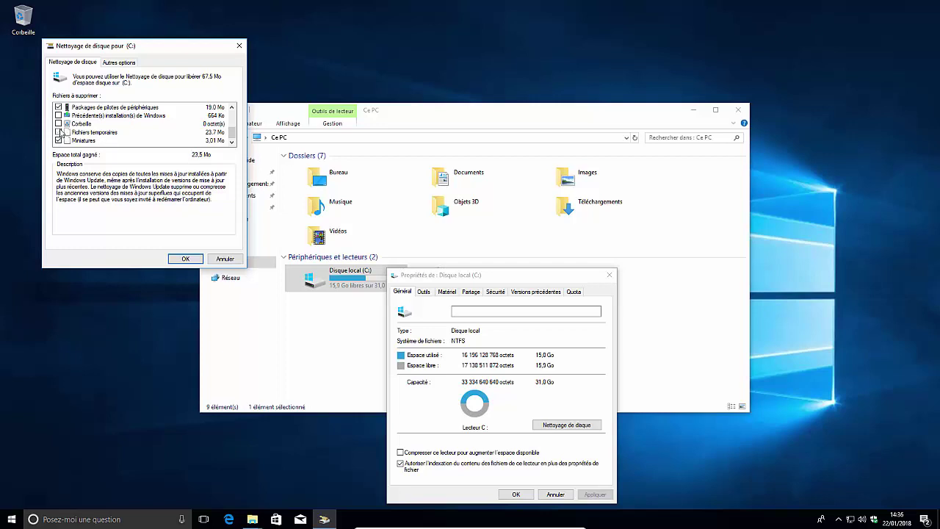
left_click(112, 118)
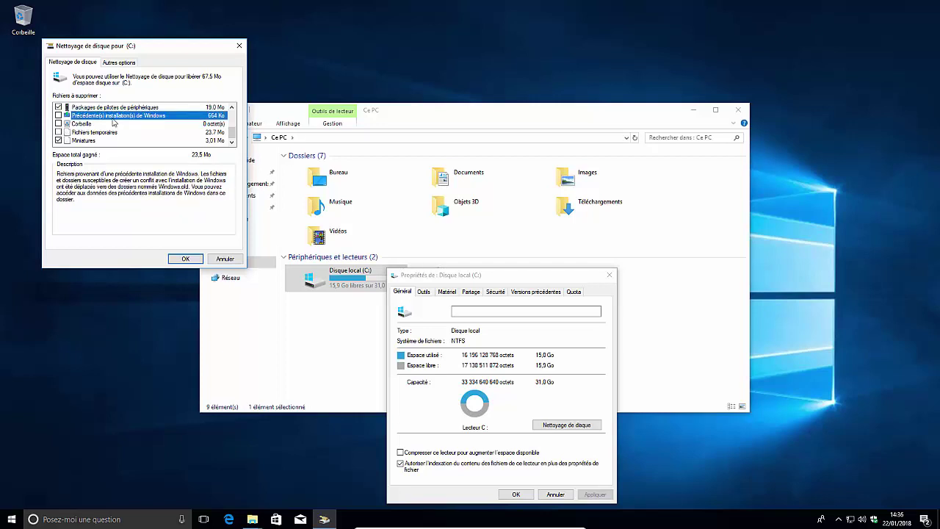
left_click(59, 116)
Step: Tick the remaining cleanup categories, including Nettoyage de Windows Update, Antivirus Windows Defender, error reports, DirectX cache and delivery optimization files
scroll(63, 131, "up", 3)
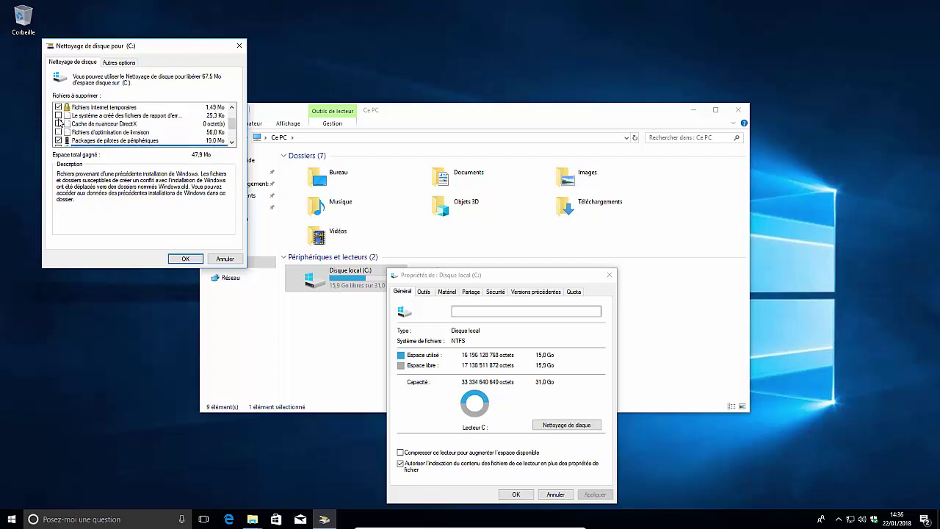
scroll(60, 123, "up", 1)
left_click(60, 123)
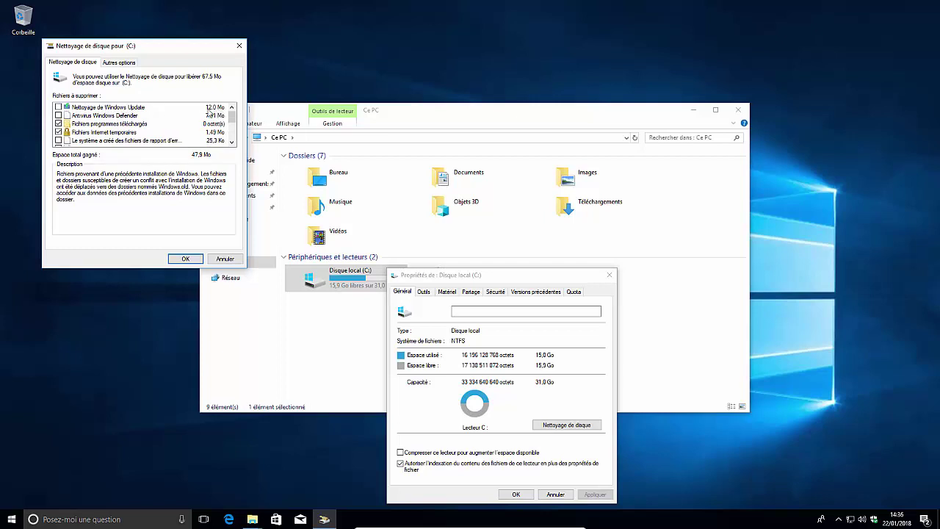
left_click(59, 108)
scroll(61, 143, "down", 2)
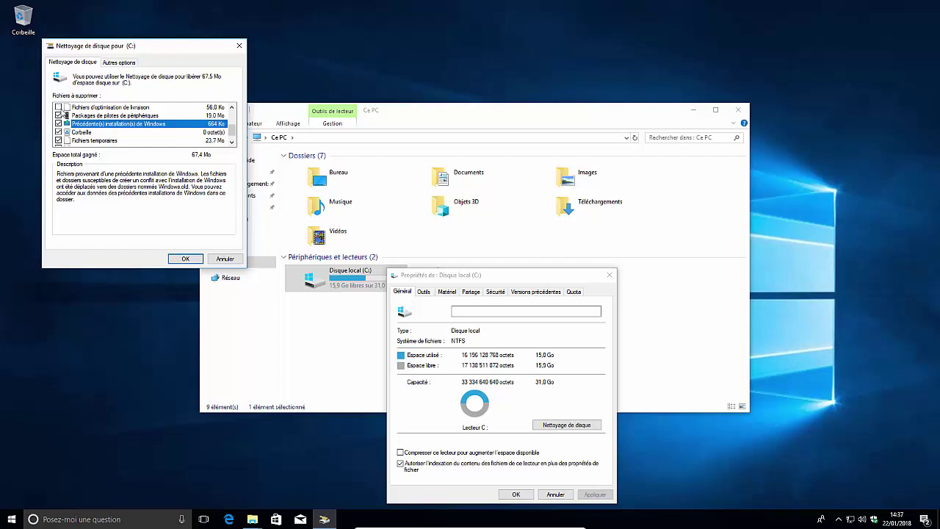
scroll(59, 111, "up", 2)
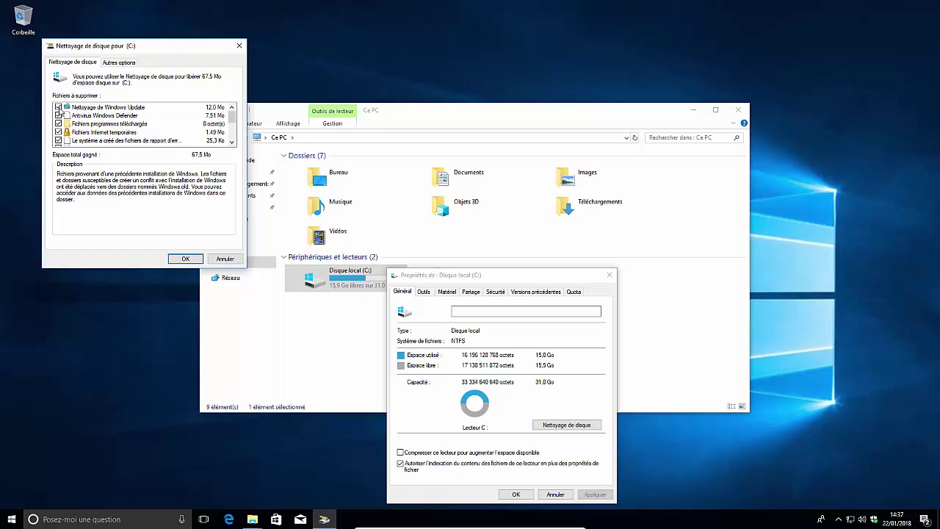
scroll(125, 118, "down", 2)
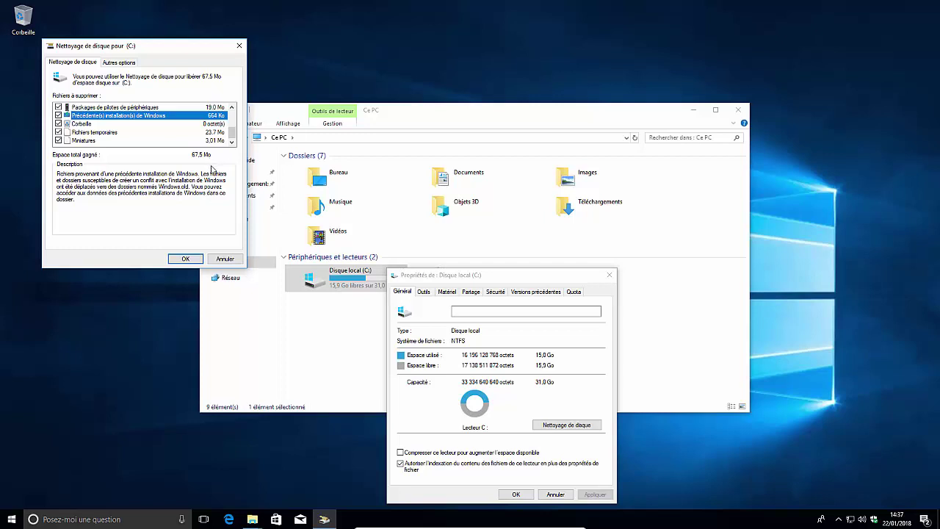
Step: Run the cleanup of drive C:, confirm the permanent deletion of the files, and bring the progress window to the front
left_click(188, 260)
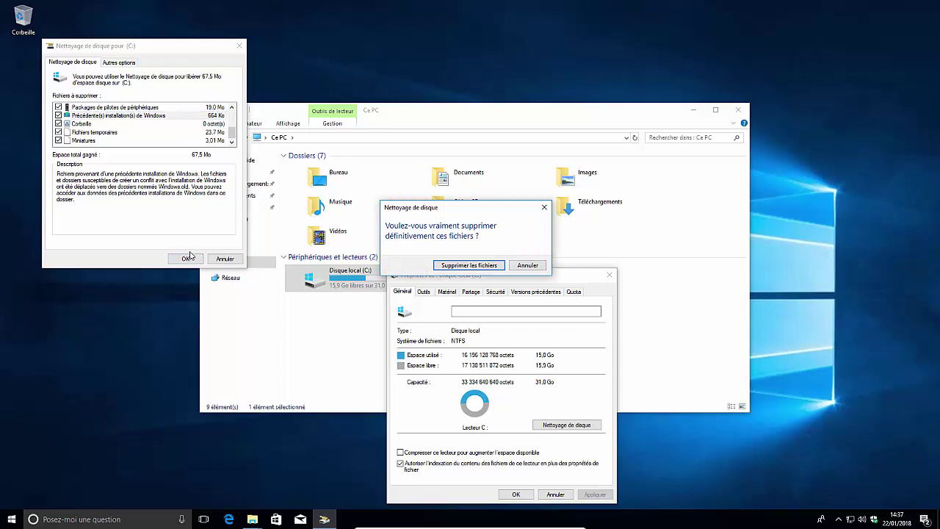
left_click(460, 267)
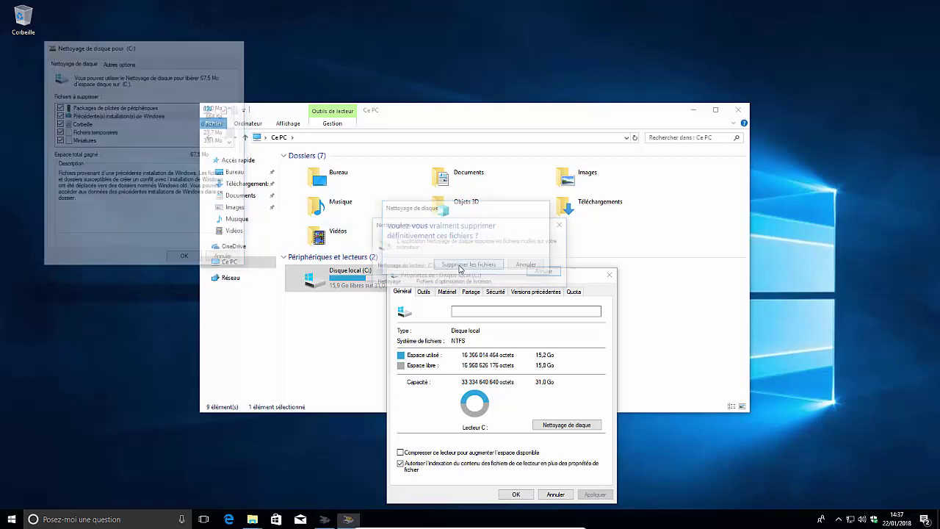
left_click(318, 324)
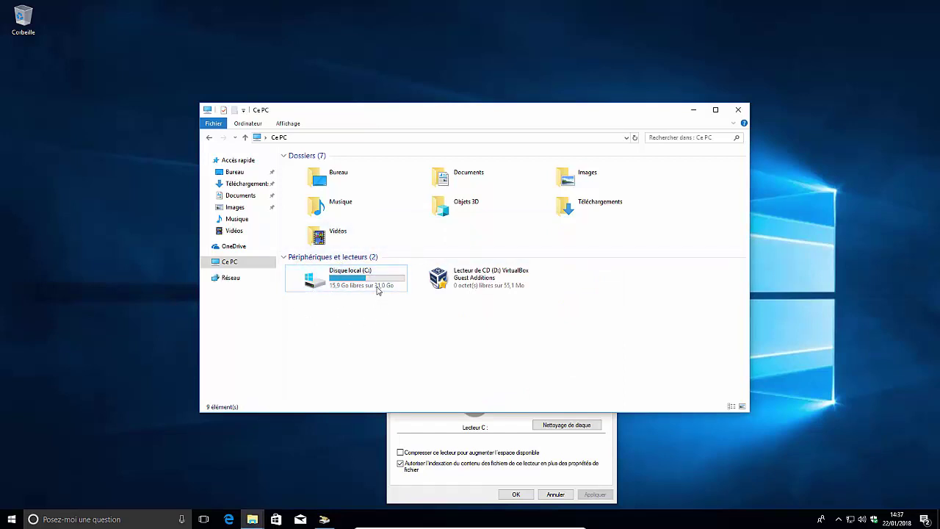
left_click(325, 517)
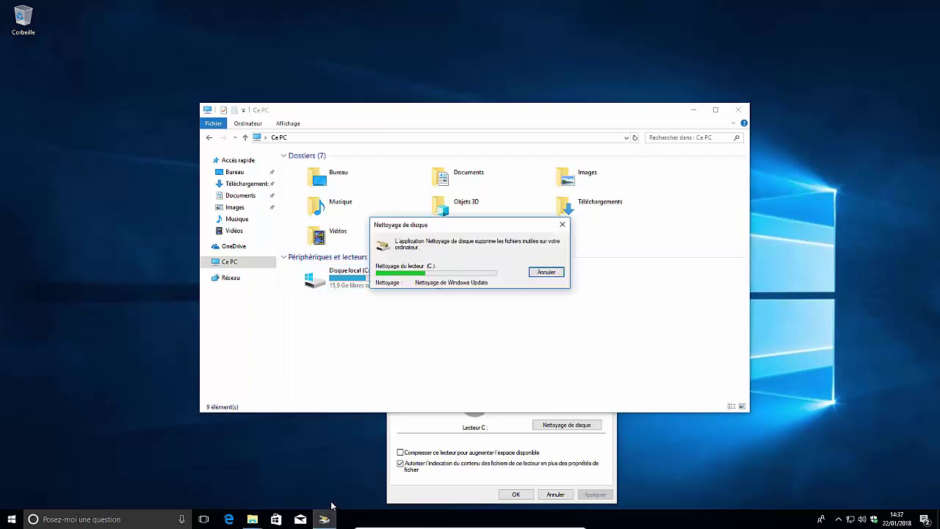